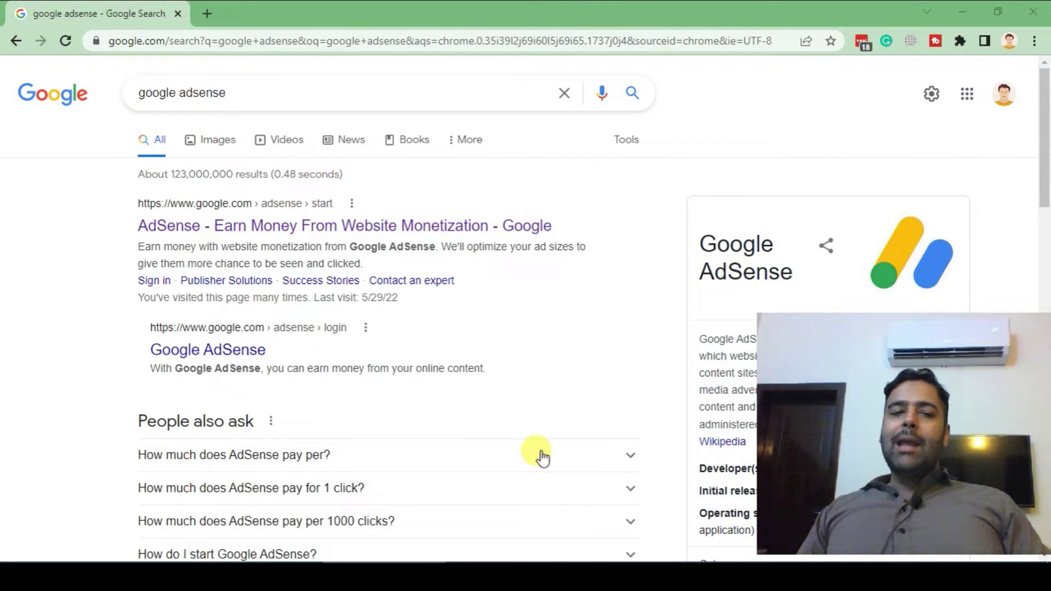
Open AdSense from the search results, sign in, and find the 'Verify your billing address' card
left_click(384, 235)
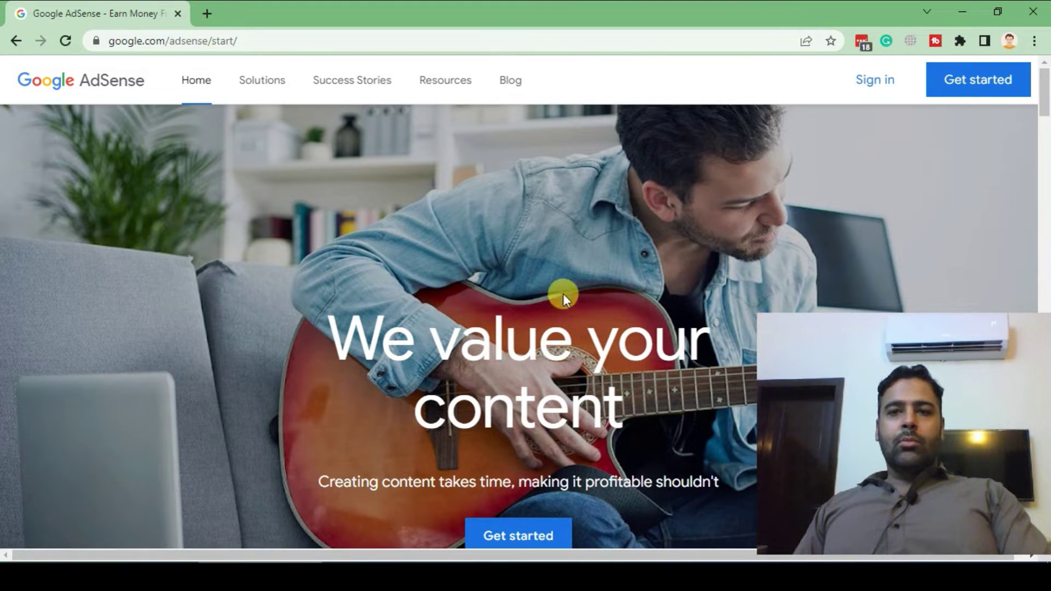
left_click(867, 82)
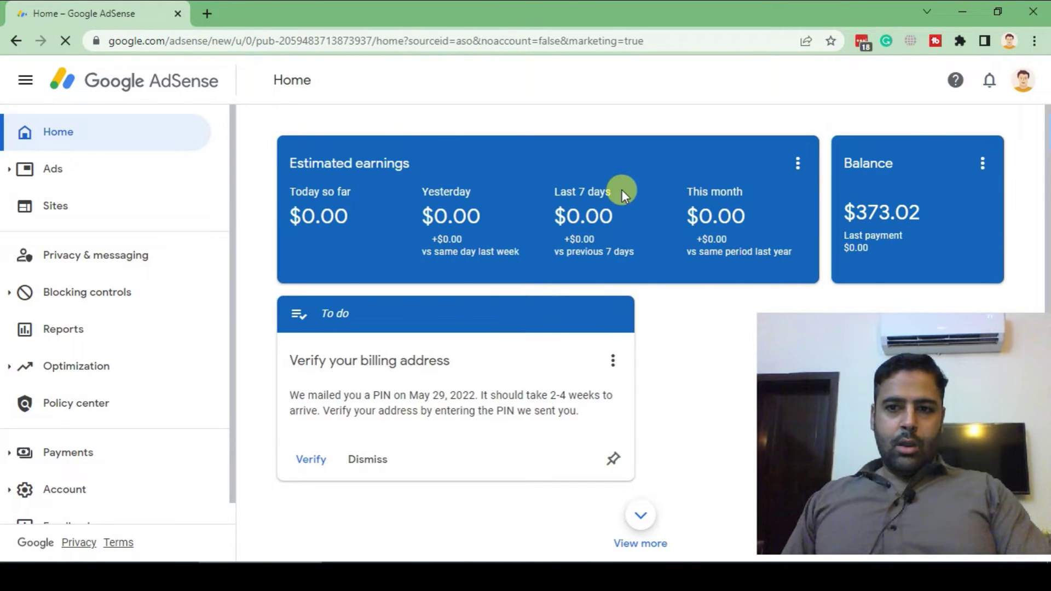
scroll(623, 167, "down", 4)
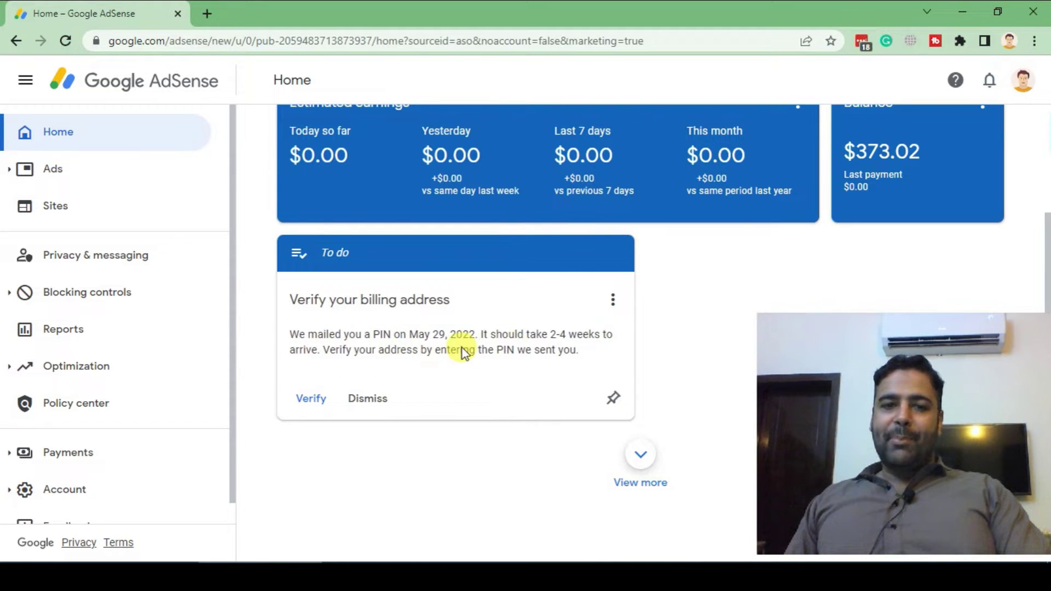
Open the billing-address Verification check page and review the PIN sent date and mailing address
left_click(311, 399)
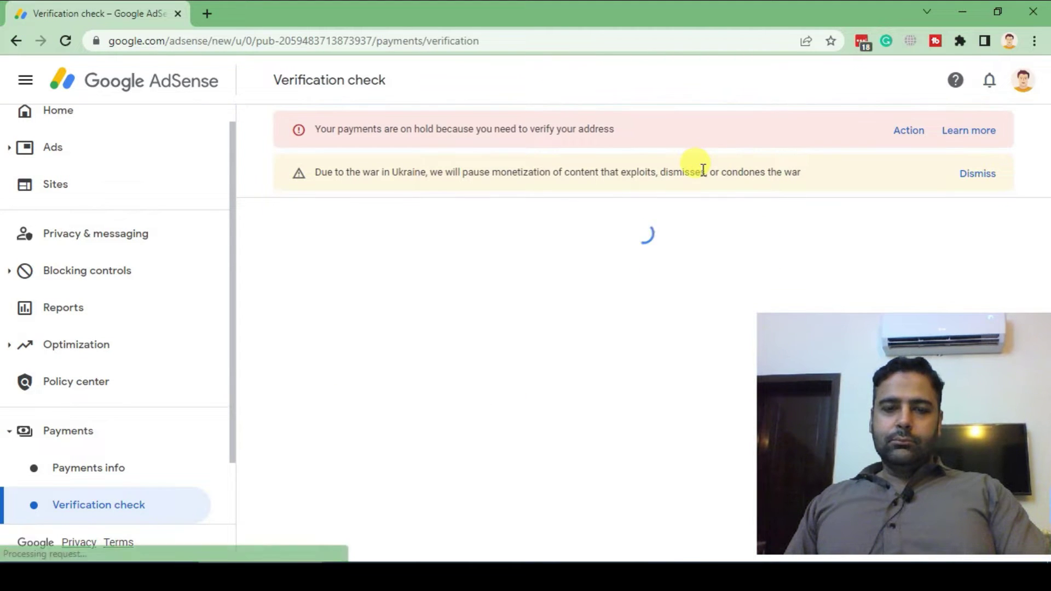
scroll(703, 169, "down", 3)
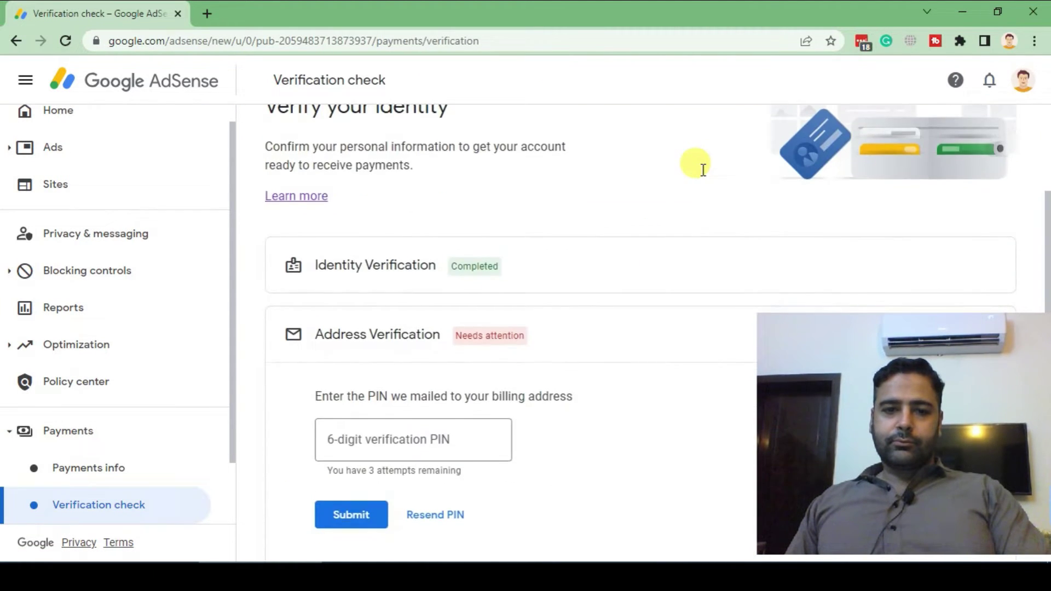
scroll(703, 168, "down", 4)
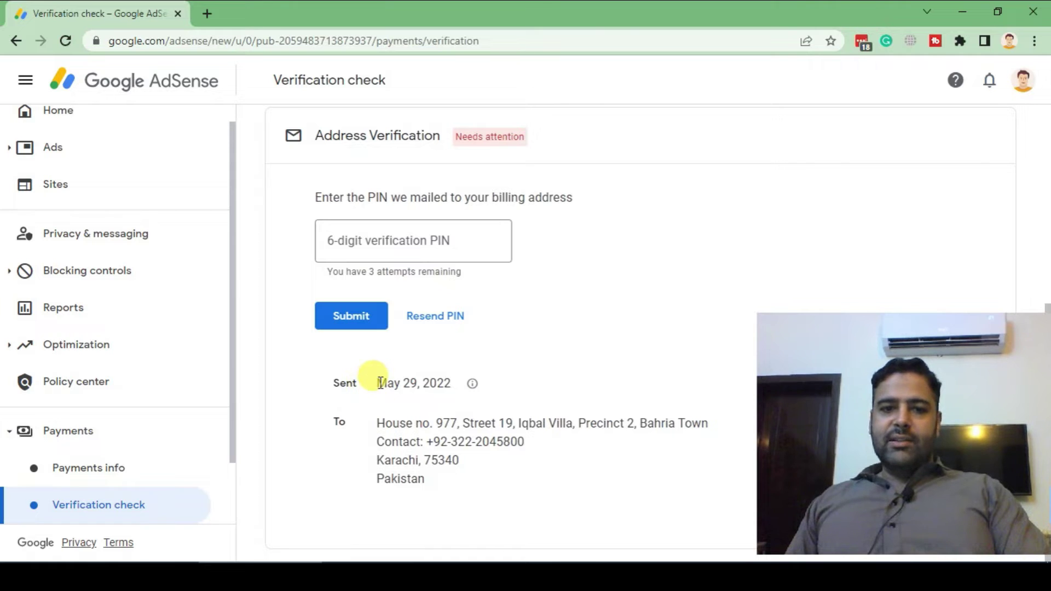
left_click_drag(379, 383, 454, 383)
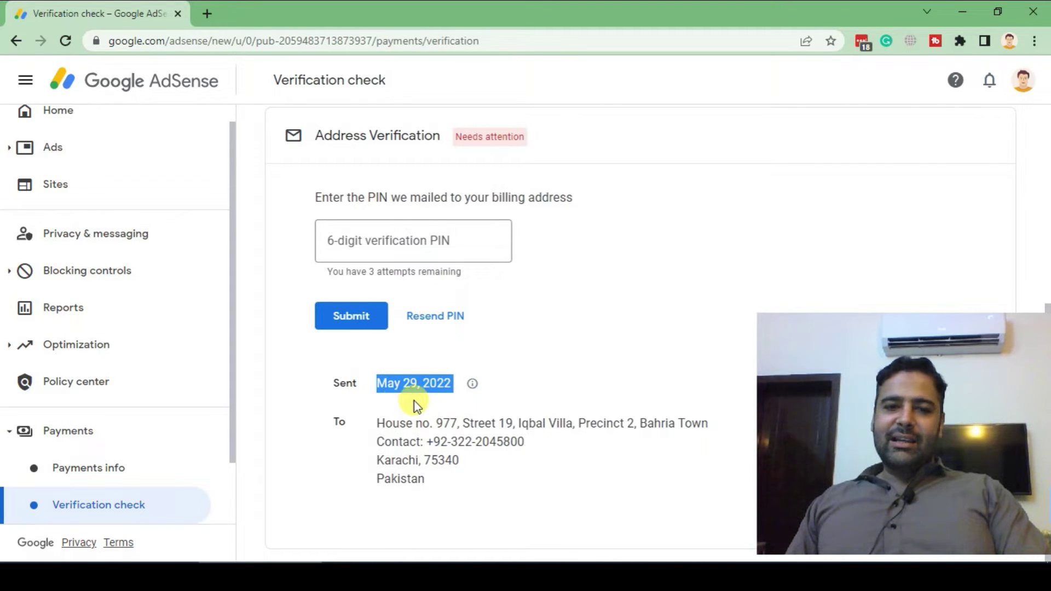
left_click(382, 384)
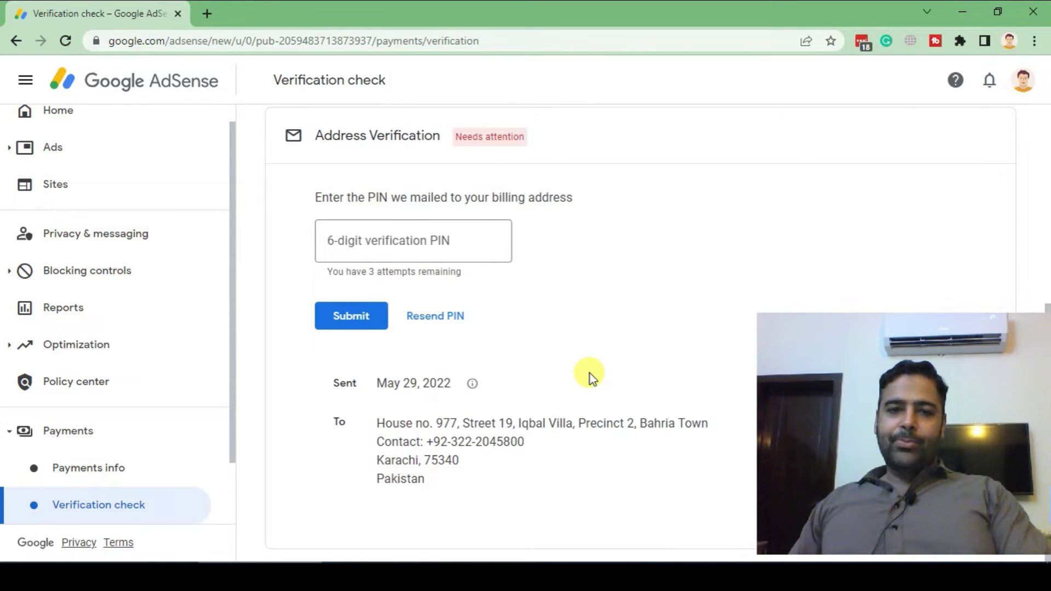
scroll(587, 376, "up", 6)
scroll(586, 376, "down", 6)
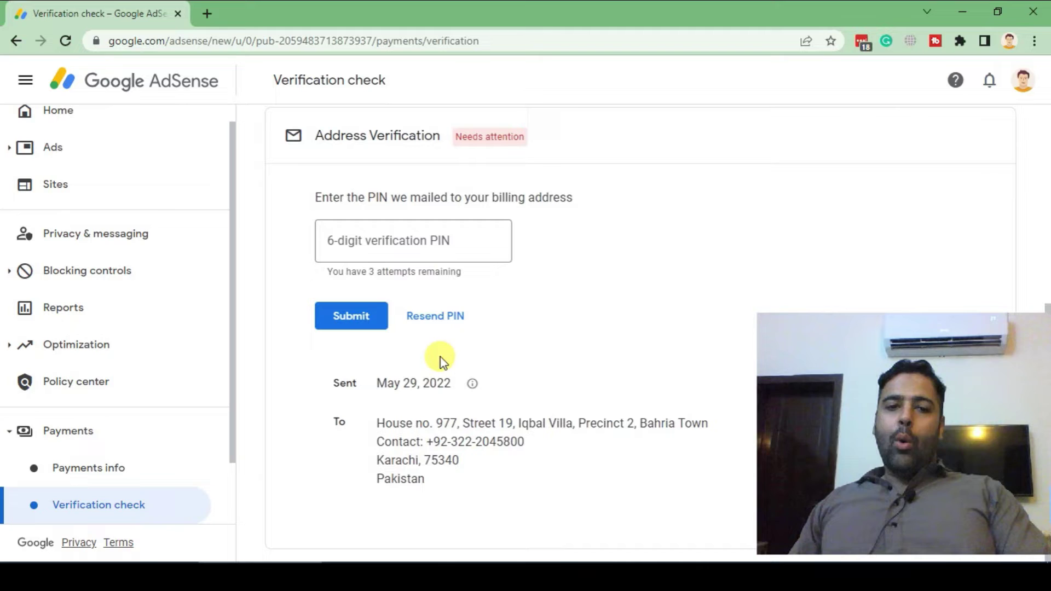
scroll(531, 422, "up", 6)
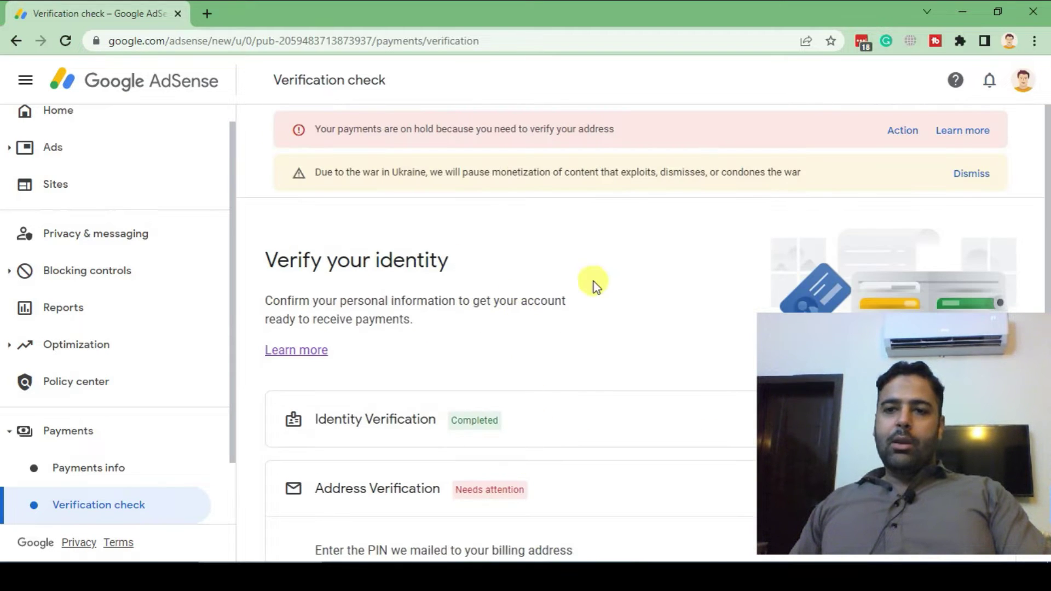
From the payment-hold banner, open the PIN overview article and read to 'Having problems with your PIN?'
left_click(959, 141)
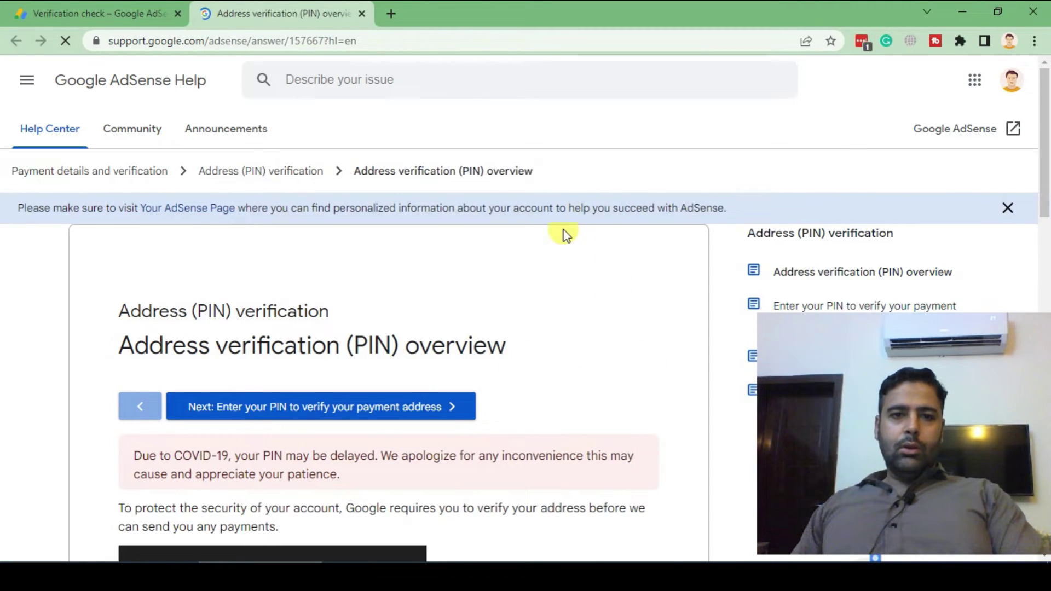
scroll(574, 205, "down", 15)
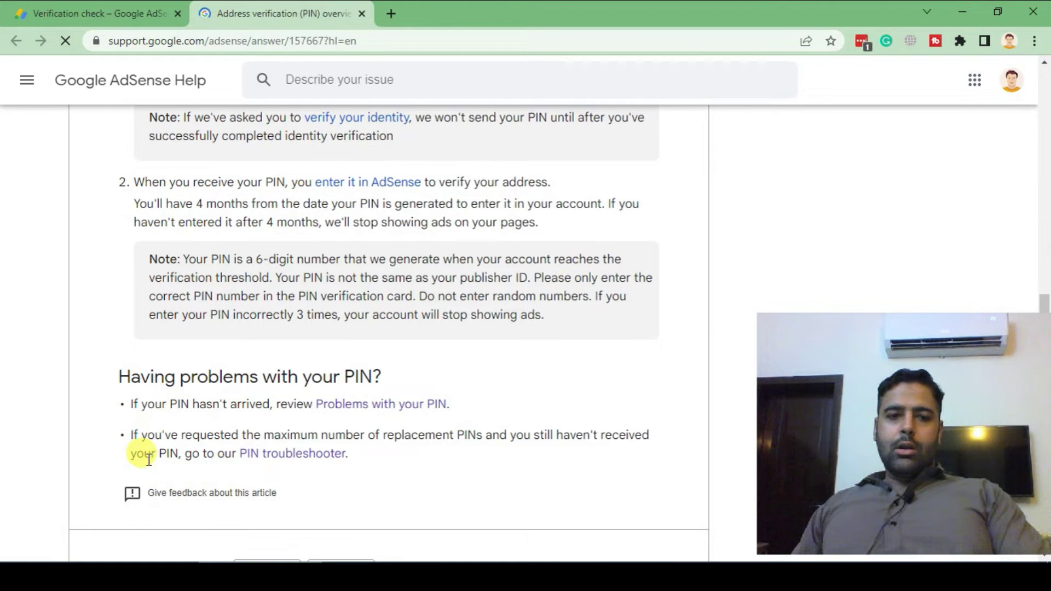
Start the PIN troubleshooter and confirm the email is the AdSense account's
left_click(290, 455)
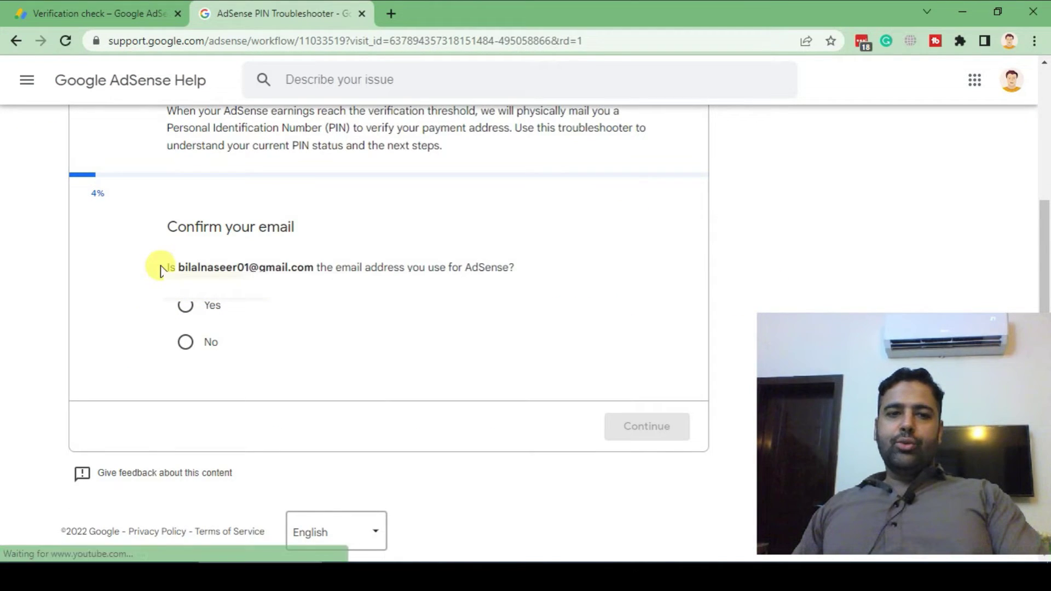
left_click_drag(162, 267, 517, 269)
left_click(495, 297)
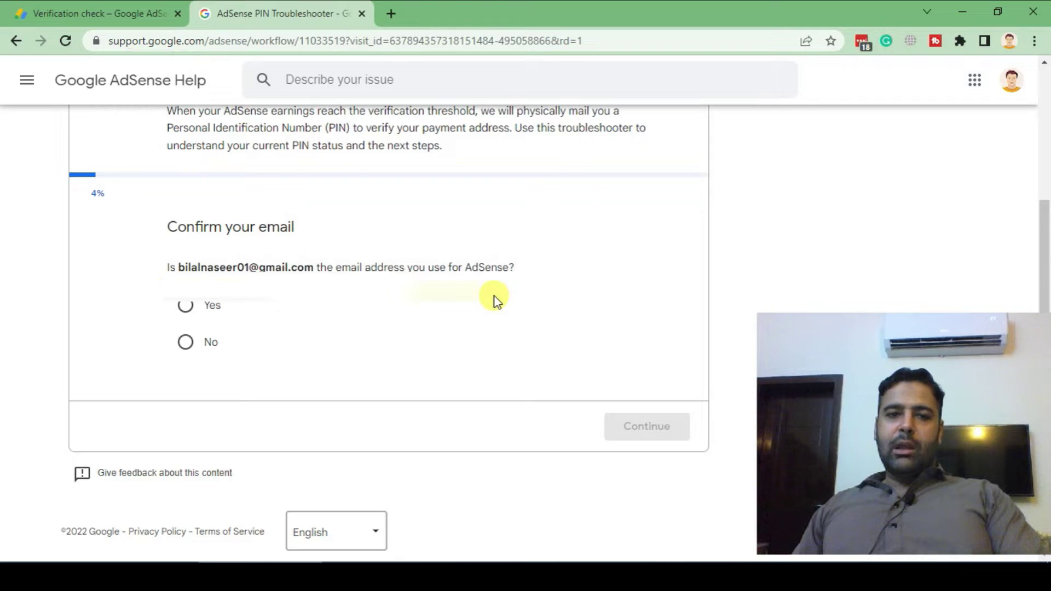
left_click(186, 319)
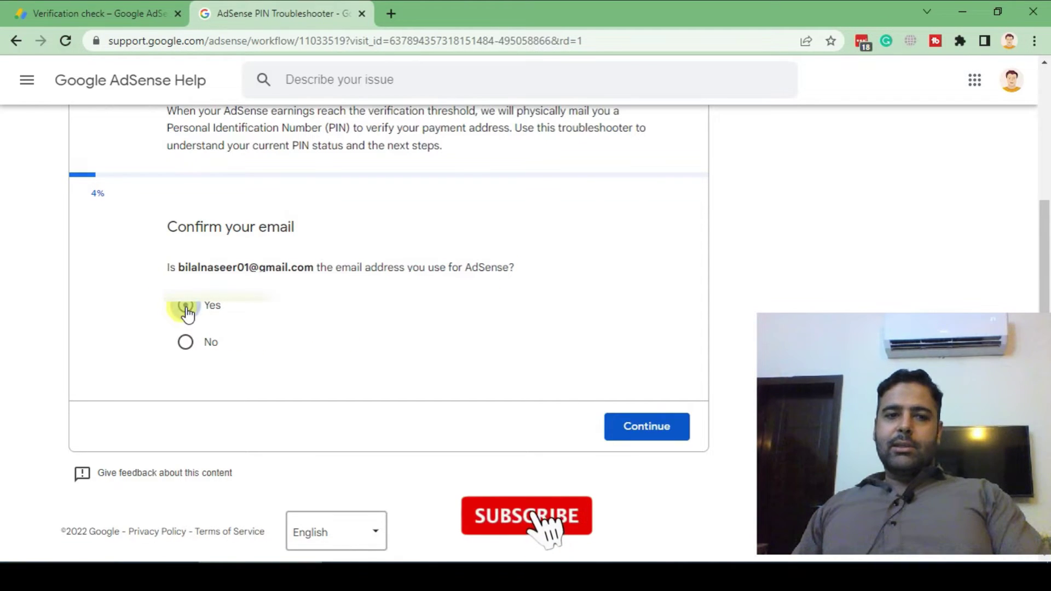
left_click(629, 429)
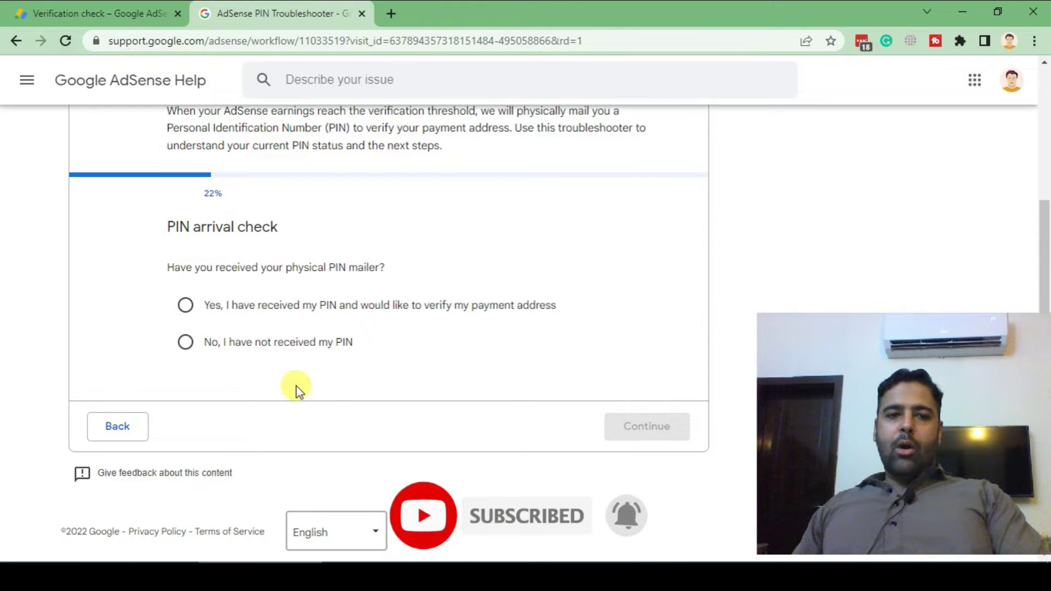
Report 'No, I have not received my PIN' to reach the Contact support team result
left_click(297, 350)
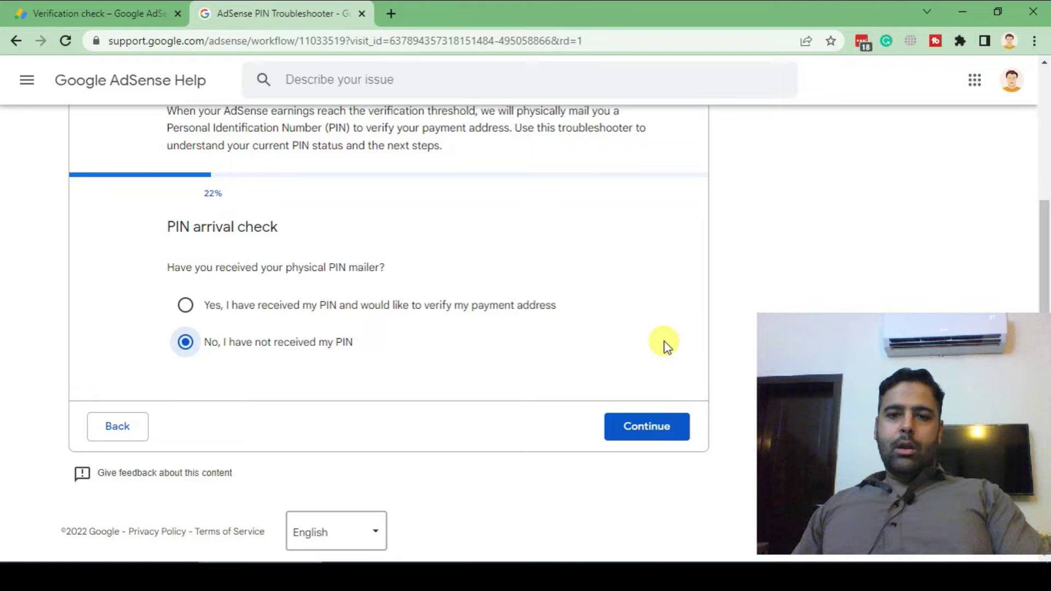
left_click(669, 428)
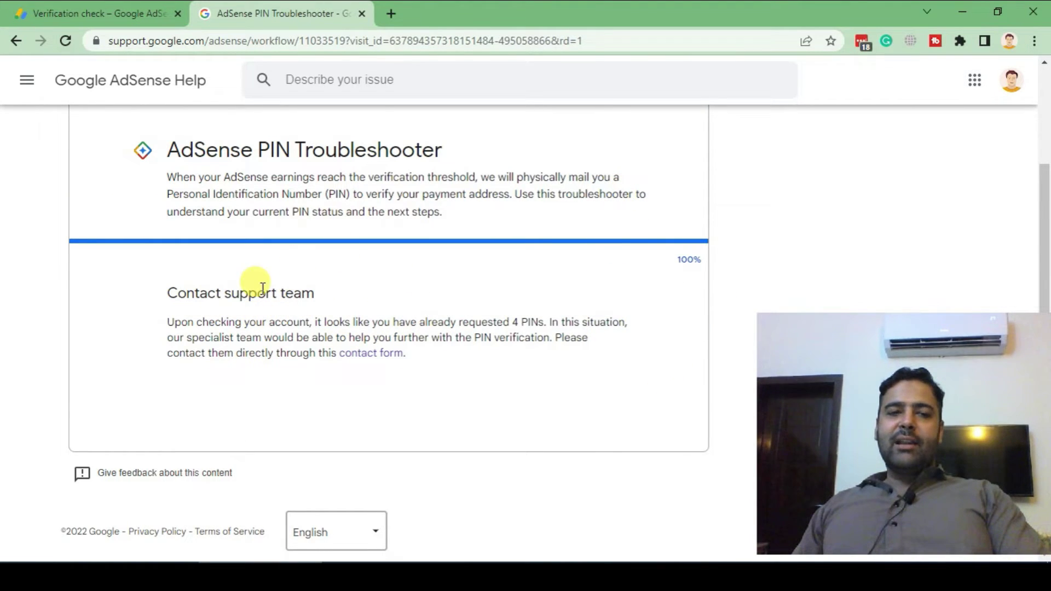
left_click_drag(169, 290, 359, 297)
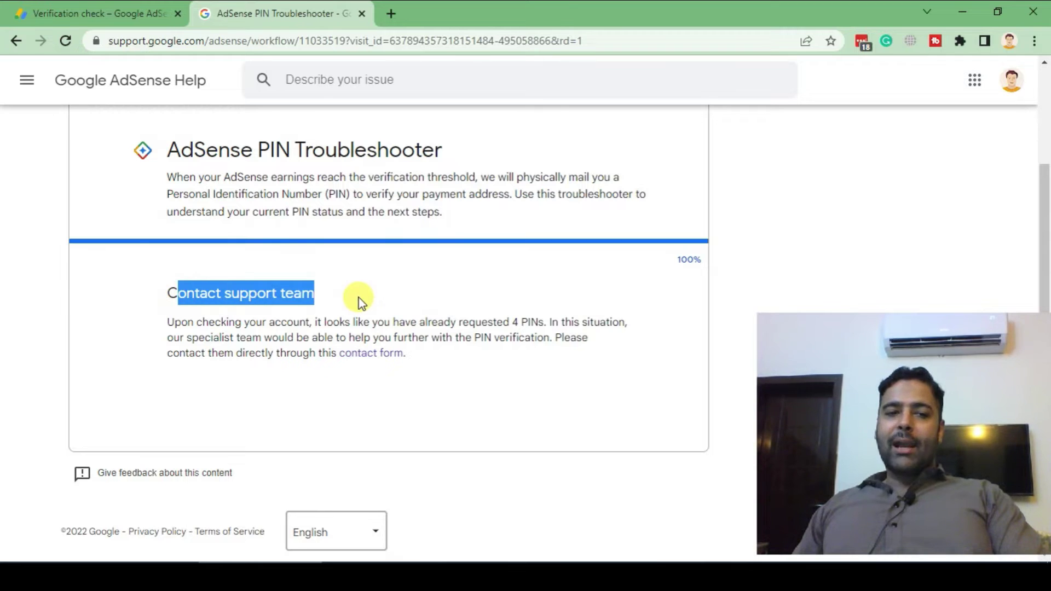
left_click(276, 293)
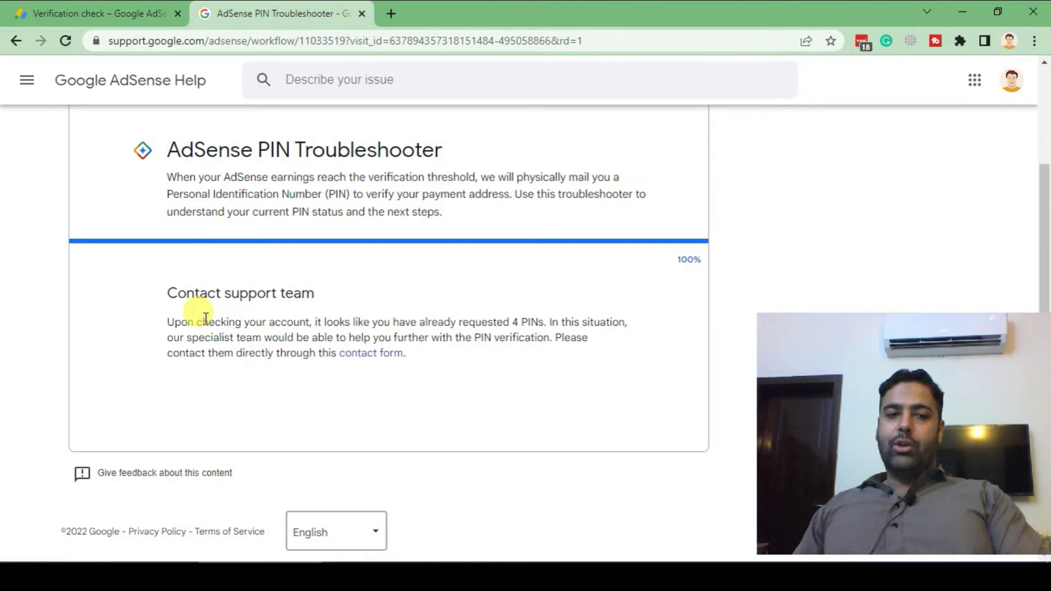
Open the Personal Identification Number (PIN) contact form and move to its Publisher ID field
left_click(366, 357)
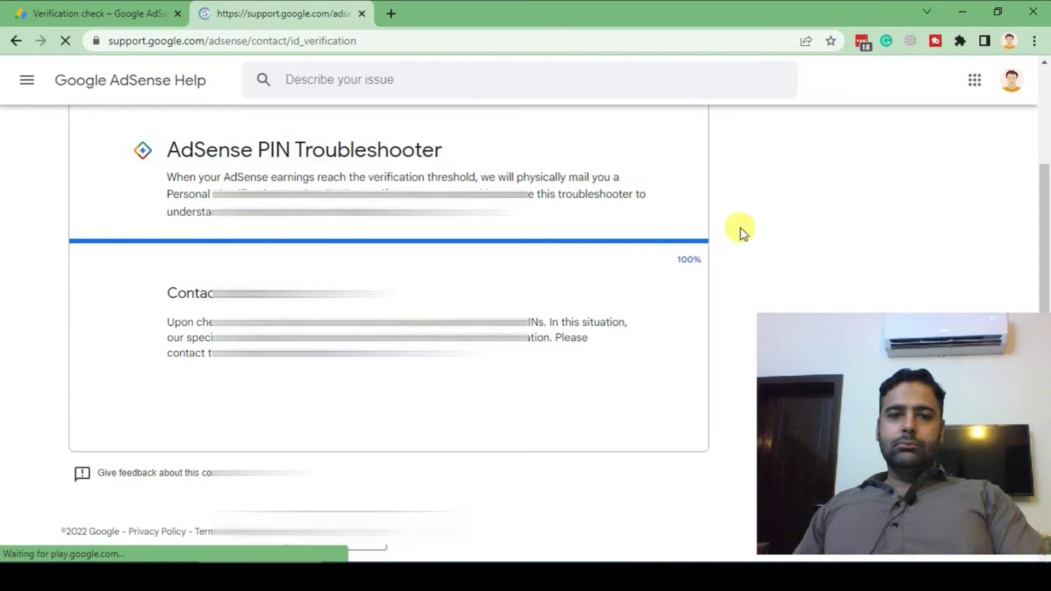
scroll(662, 143, "down", 5)
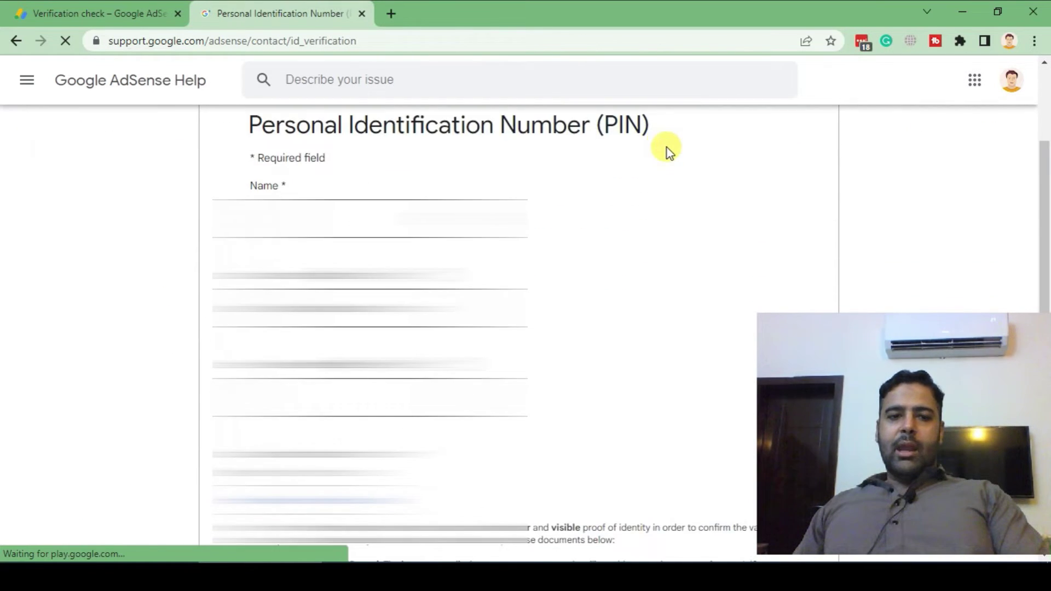
scroll(710, 261, "up", 3)
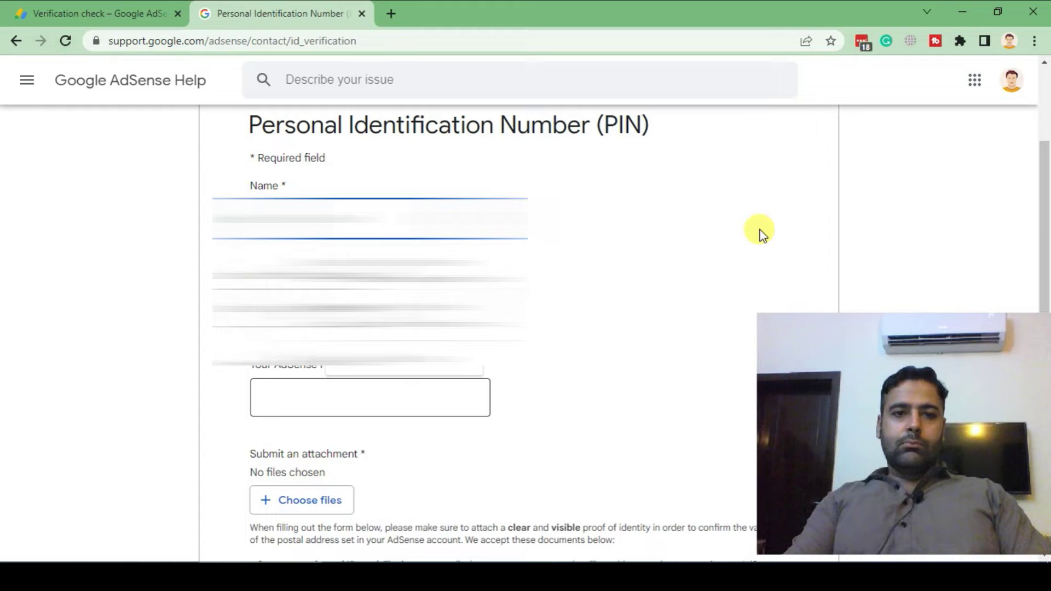
key("Tab")
key("Tab")
key("Tab")
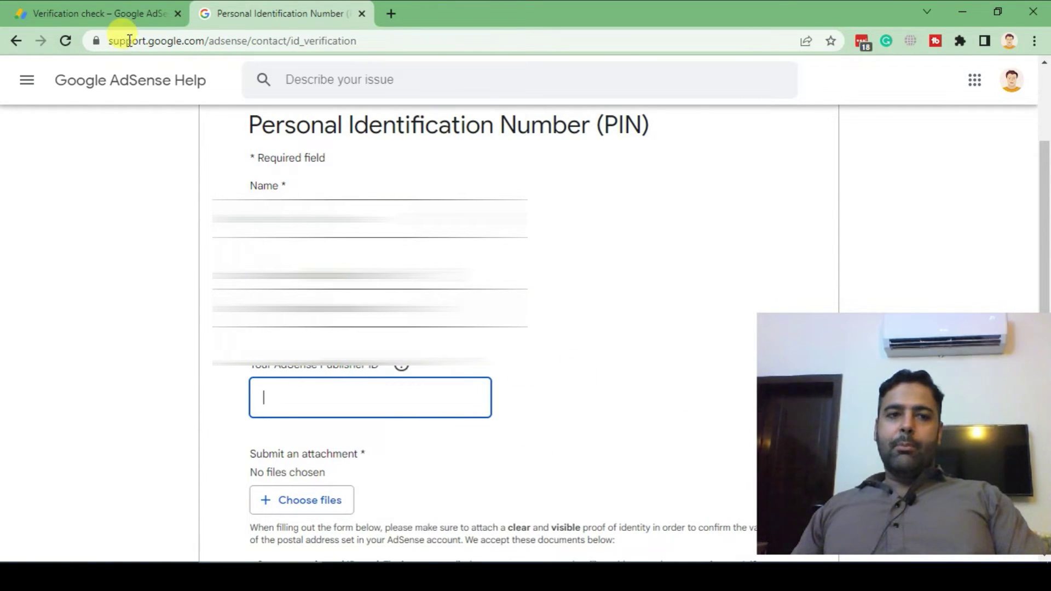
left_click(90, 11)
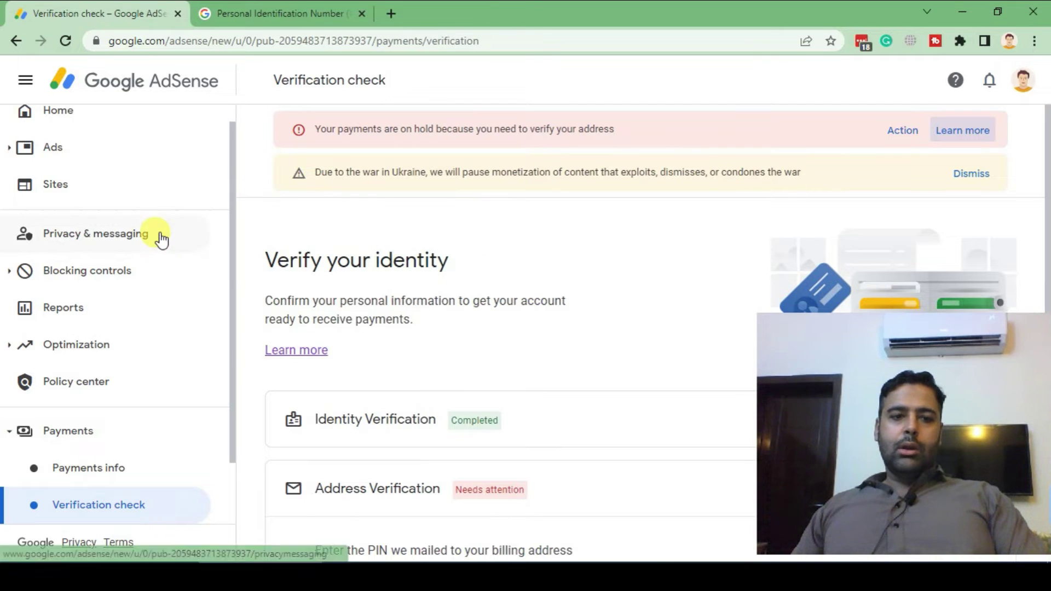
Open AdSense Account information and select the Publisher ID value
scroll(219, 449, "down", 2)
left_click(74, 473)
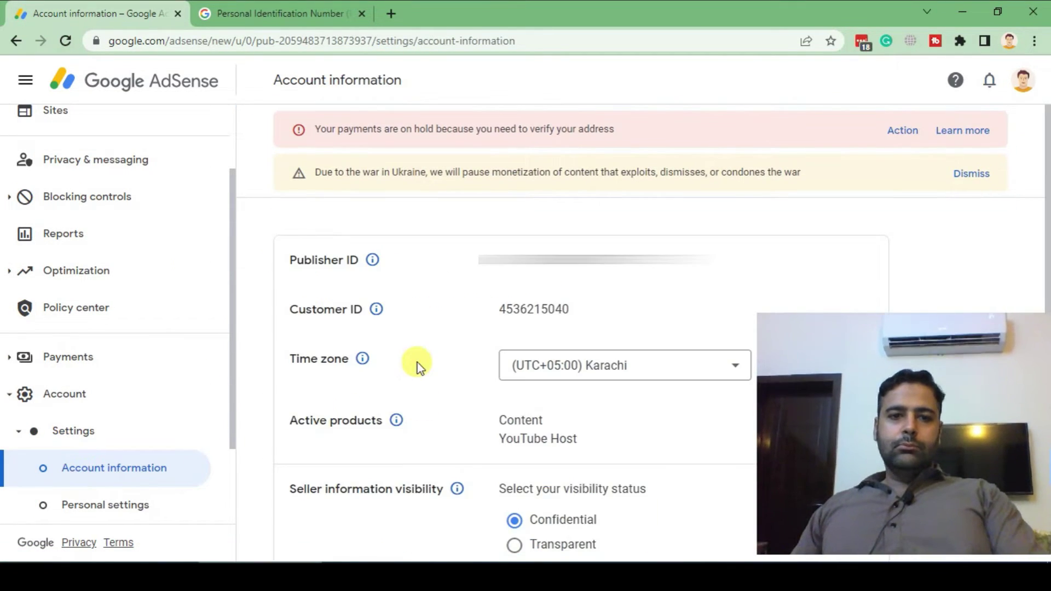
left_click_drag(707, 261, 479, 260)
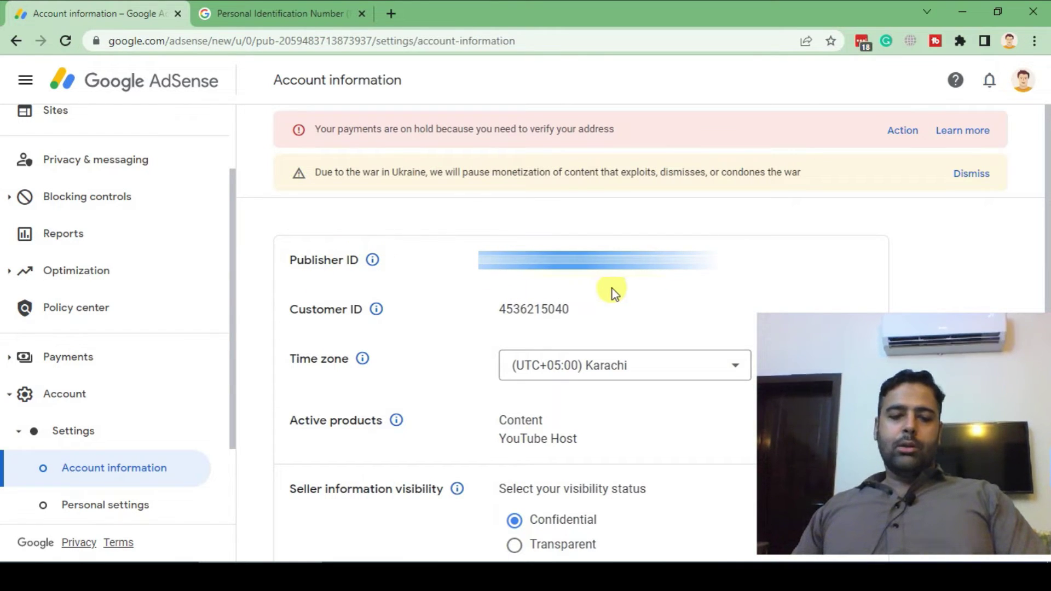
left_click(301, 24)
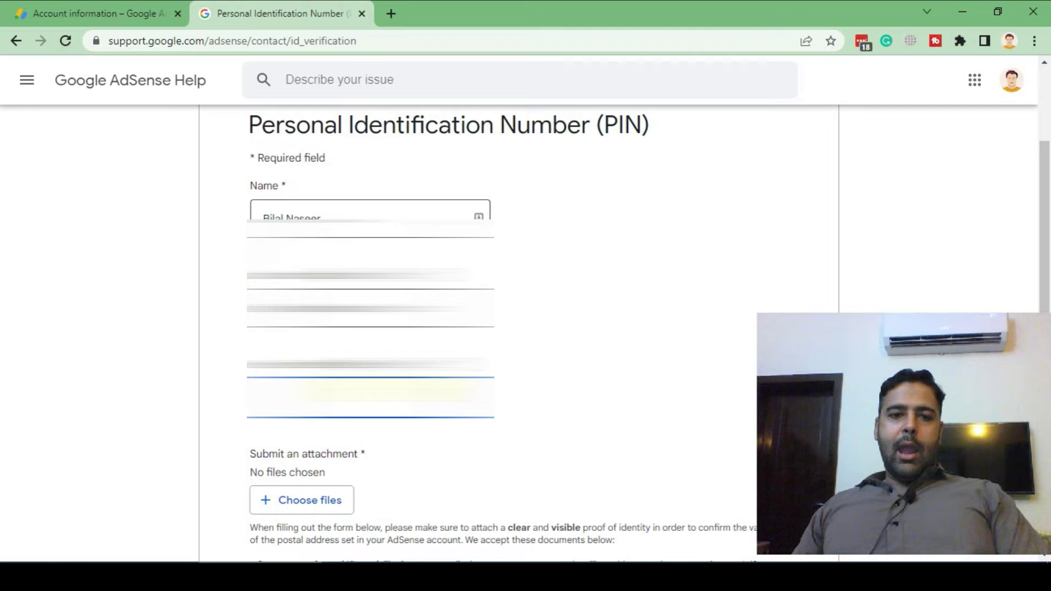
scroll(603, 287, "down", 3)
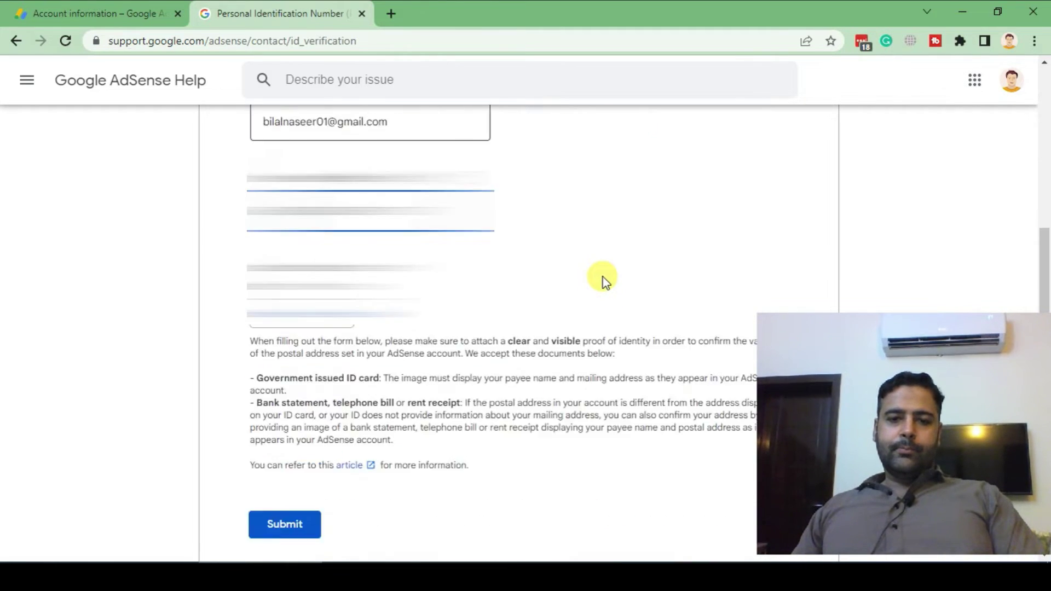
scroll(602, 277, "down", 2)
scroll(598, 272, "up", 3)
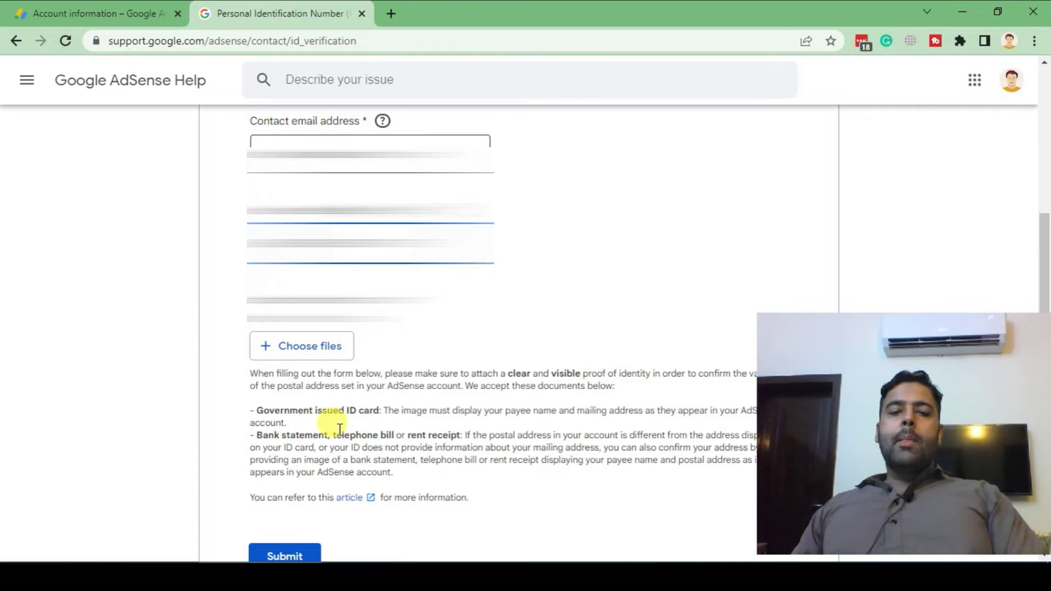
left_click_drag(254, 411, 382, 411)
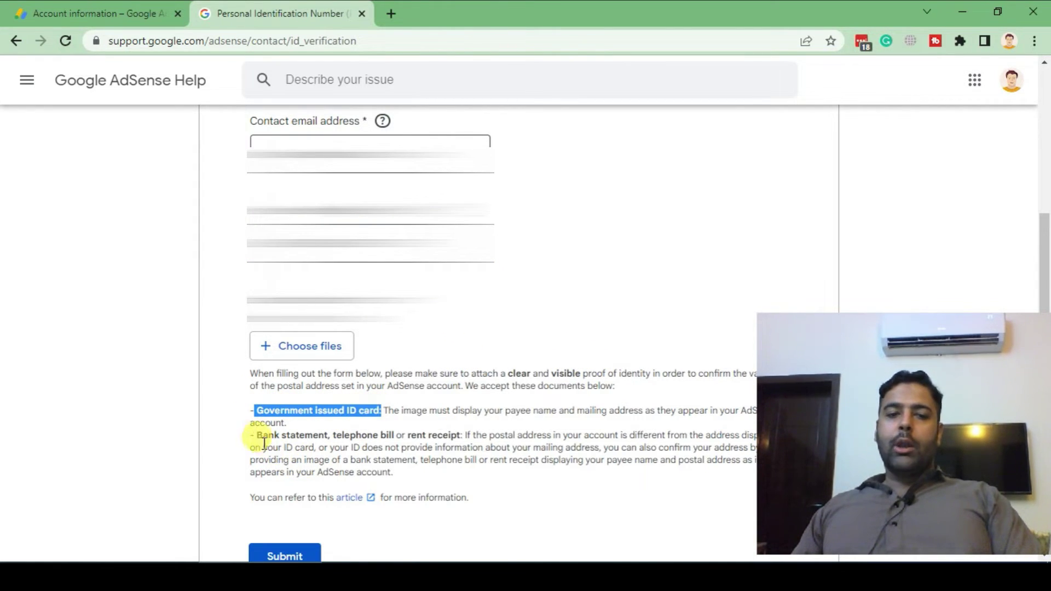
left_click_drag(255, 436, 414, 434)
left_click(362, 406)
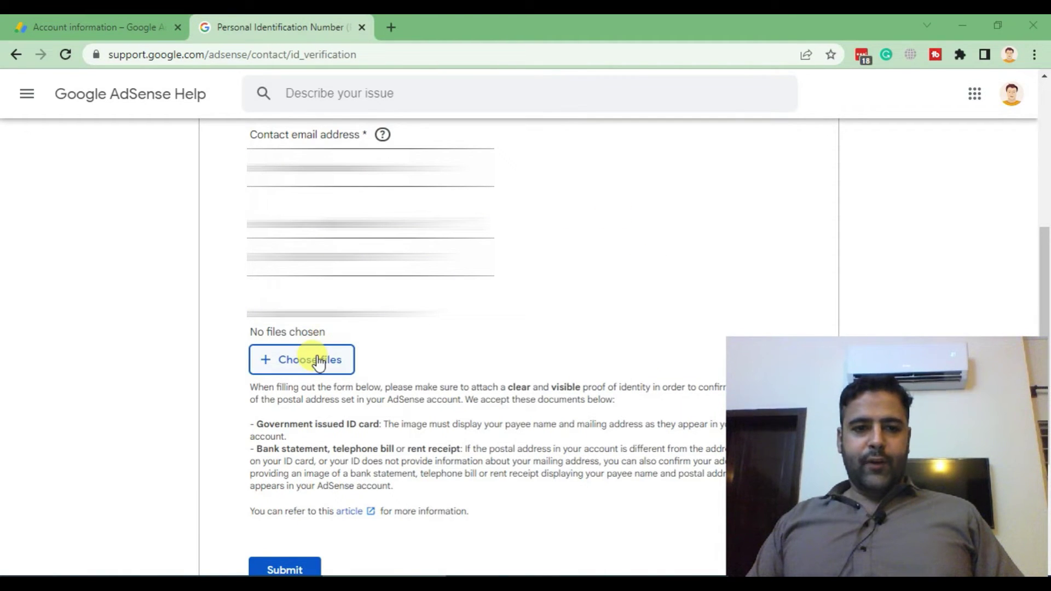
Attach the passport image and front and back CNIC scans from Downloads to the PIN form
left_click(332, 364)
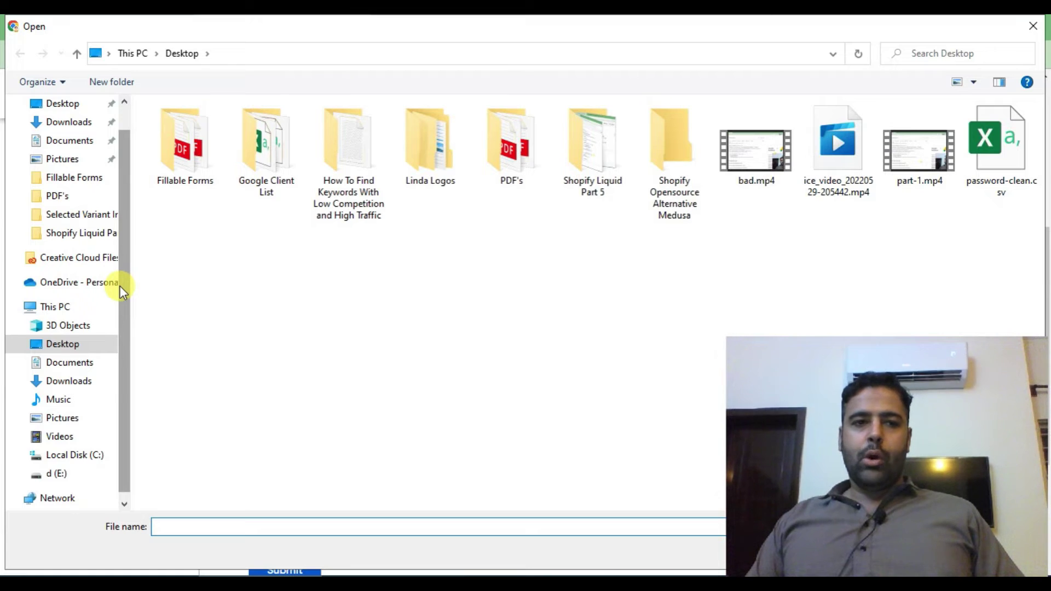
scroll(120, 286, "up", 2)
left_click(77, 153)
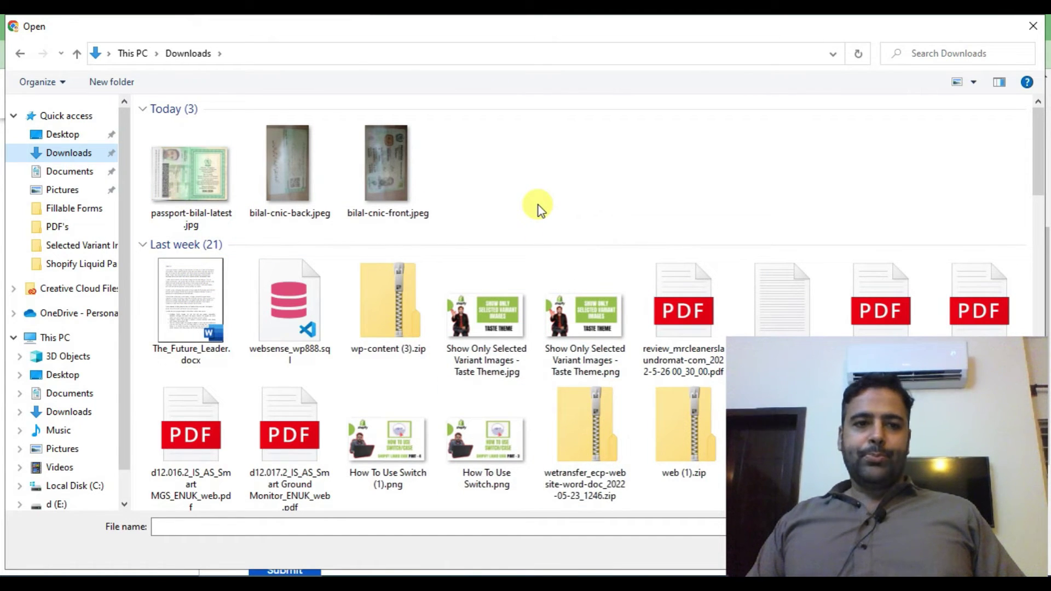
left_click(189, 204)
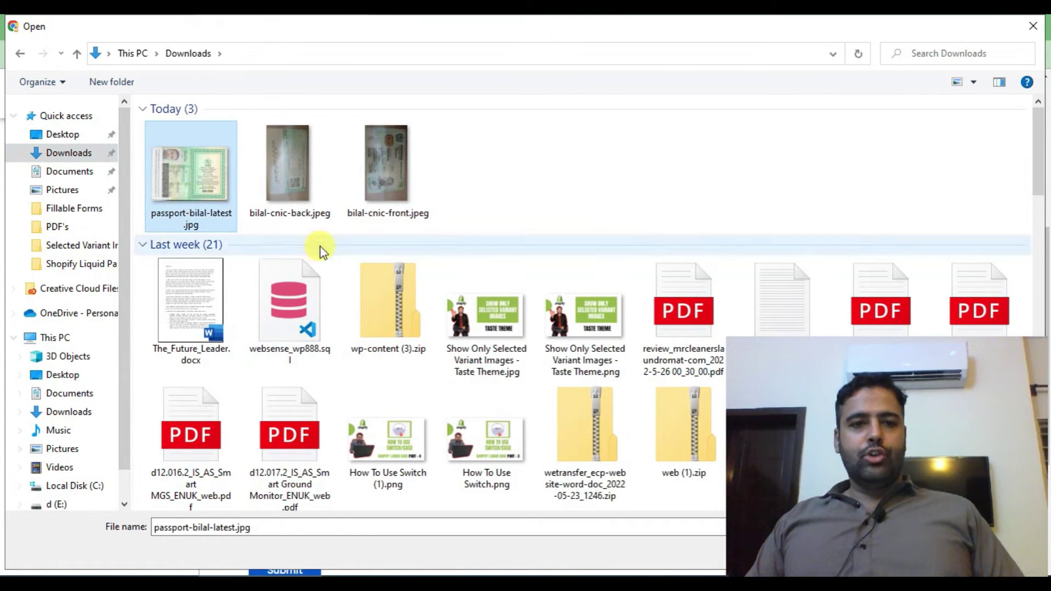
left_click(290, 164, "ctrl")
left_click(397, 195, "ctrl")
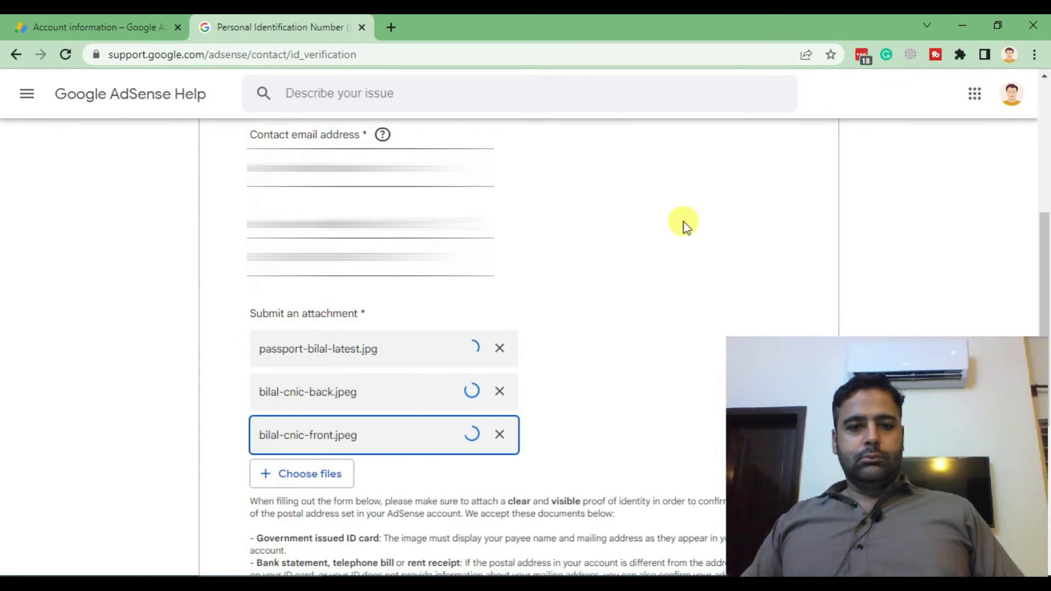
Once the three ID uploads finish, submit the PIN contact form
scroll(676, 195, "down", 3)
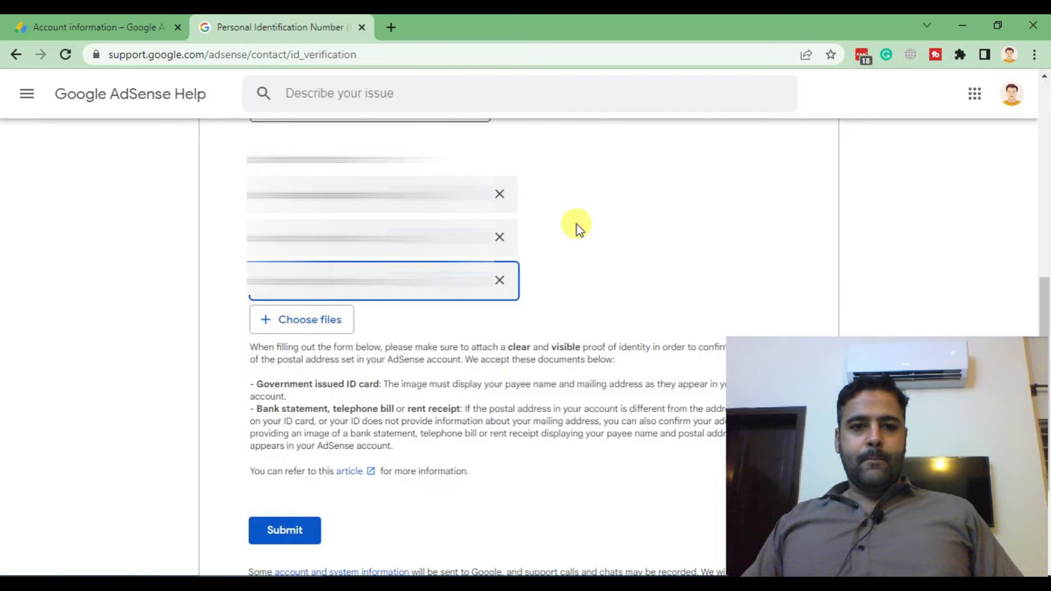
scroll(616, 192, "down", 3)
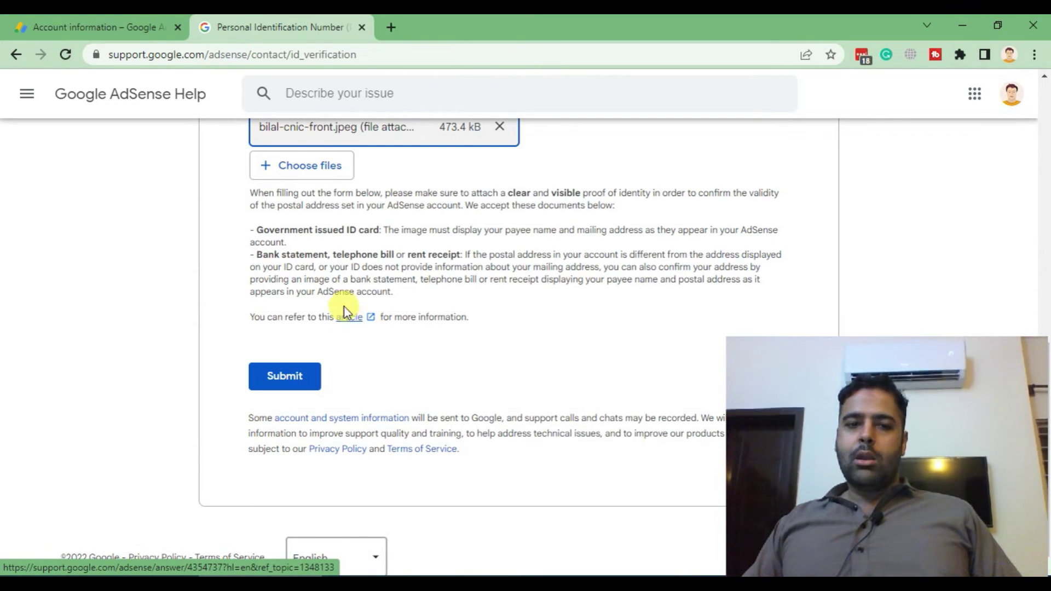
left_click(290, 386)
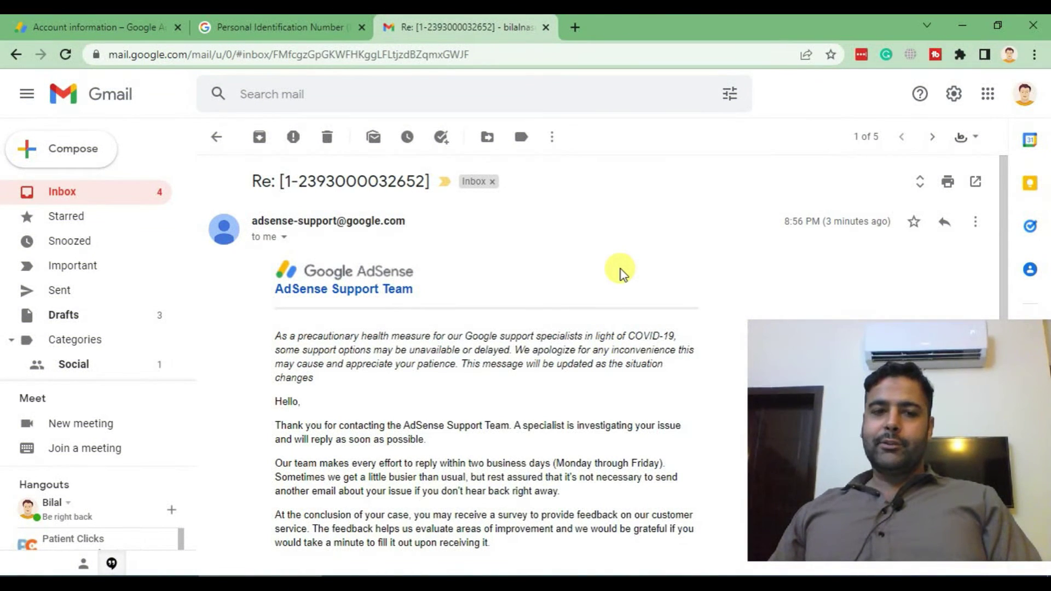
Read through the AdSense support replies in the Gmail thread, including the COVID-19 notice
scroll(646, 273, "down", 3)
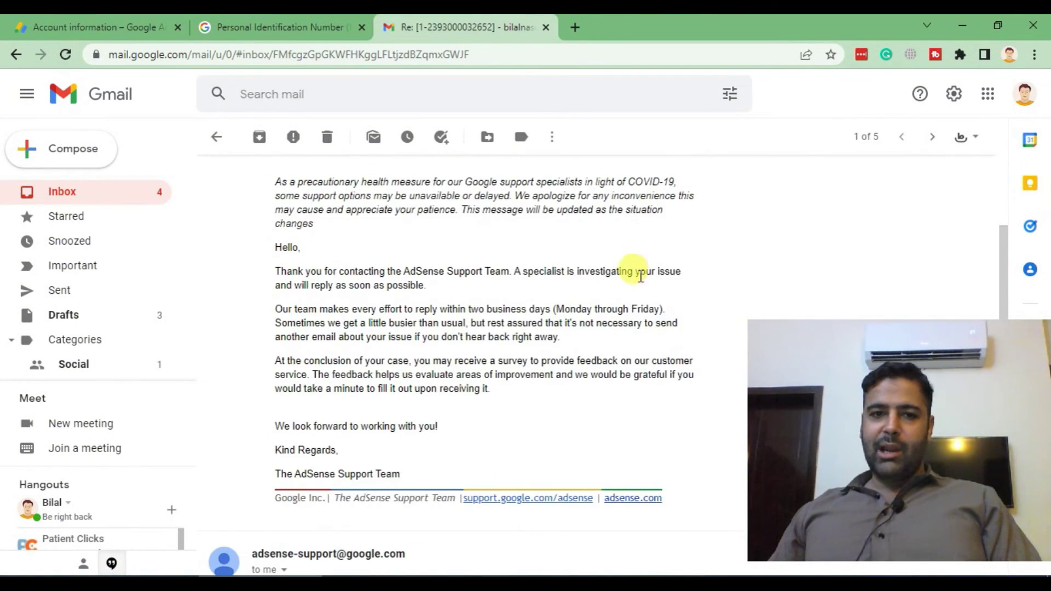
left_click_drag(274, 182, 521, 404)
left_click(544, 333)
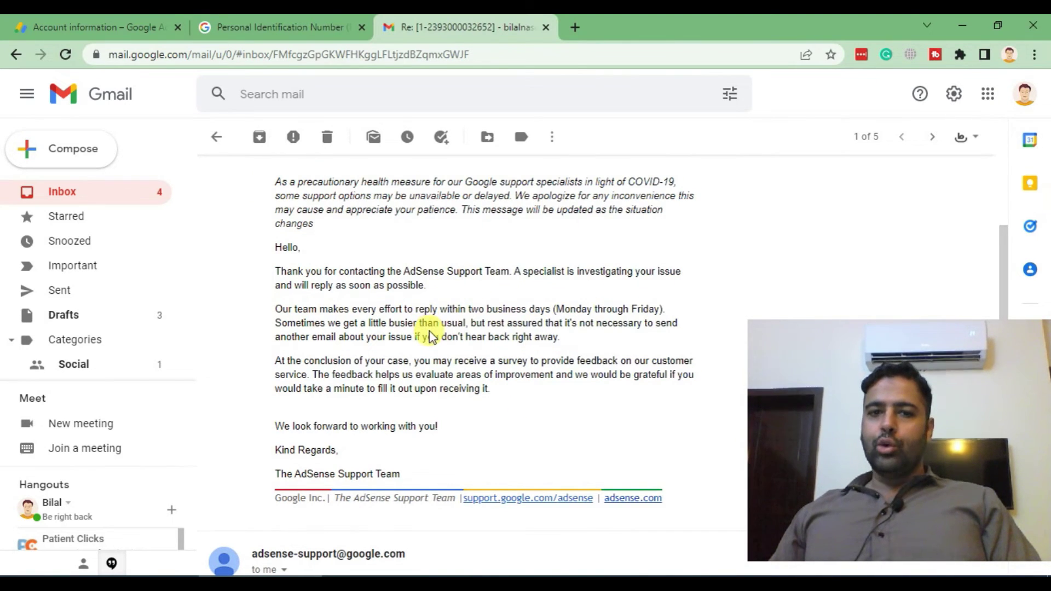
scroll(500, 298, "up", 3)
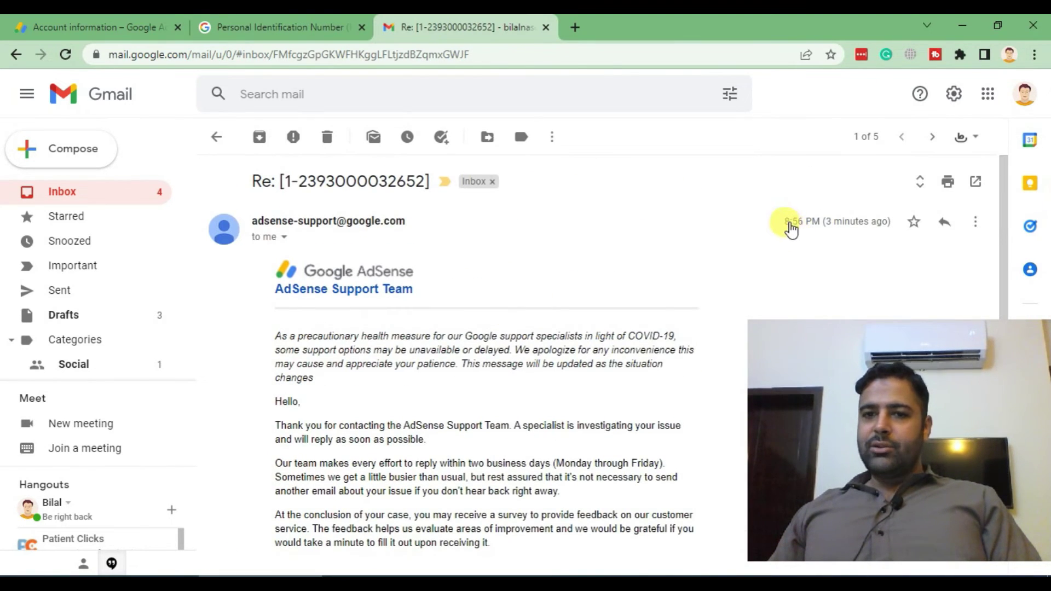
scroll(587, 230, "down", 10)
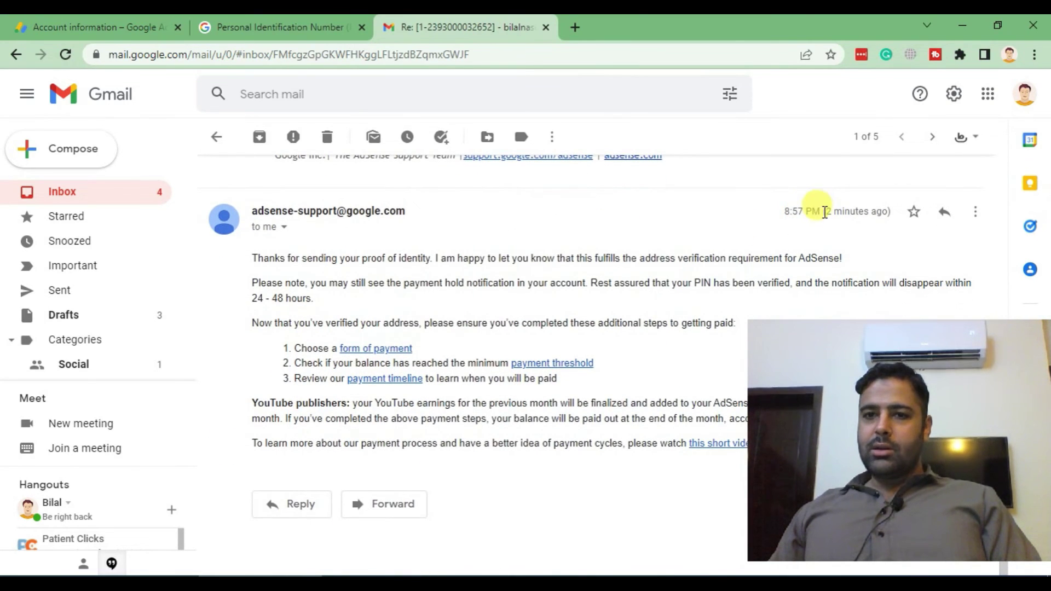
left_click_drag(888, 212, 833, 208)
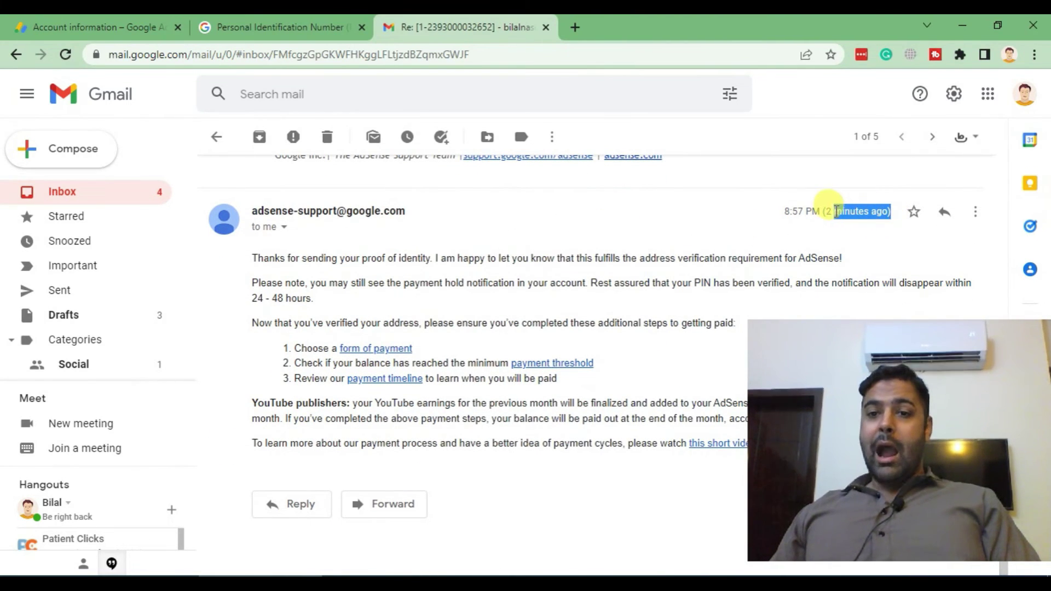
left_click(389, 279)
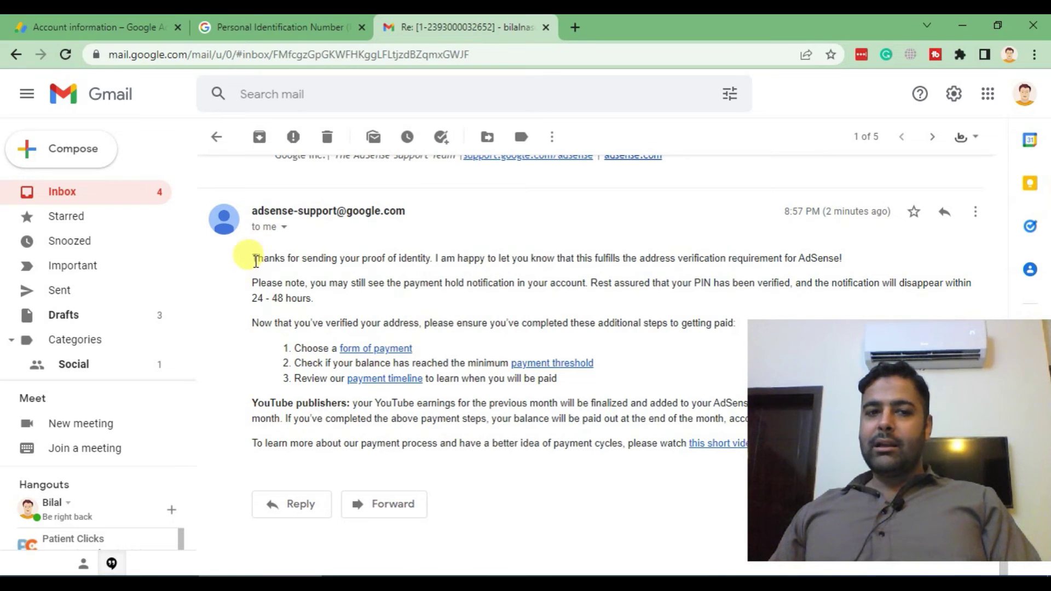
left_click_drag(256, 258, 814, 254)
left_click(591, 277)
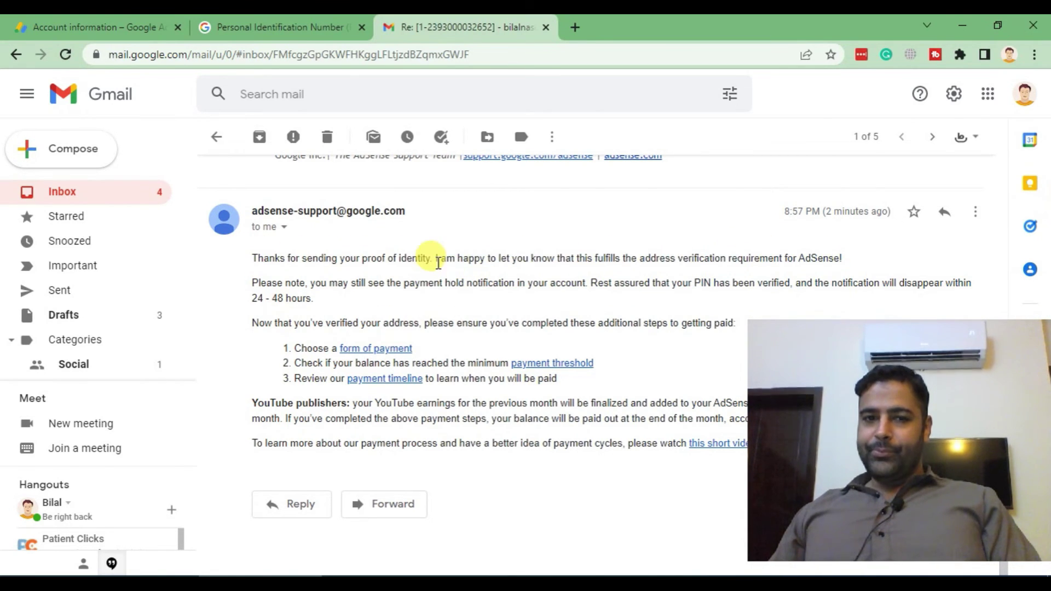
left_click_drag(433, 258, 841, 258)
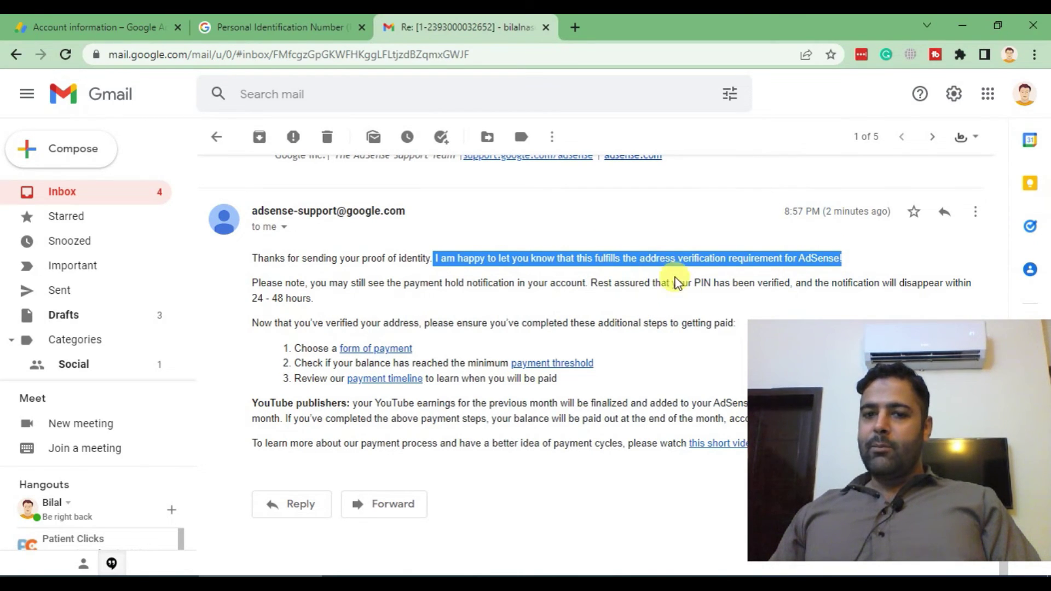
left_click(450, 271)
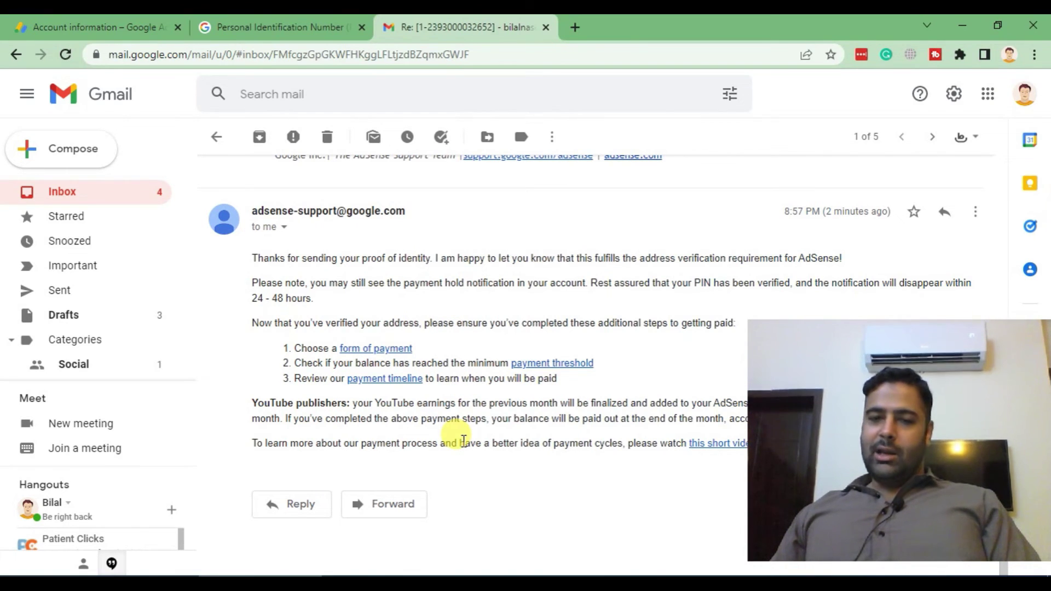